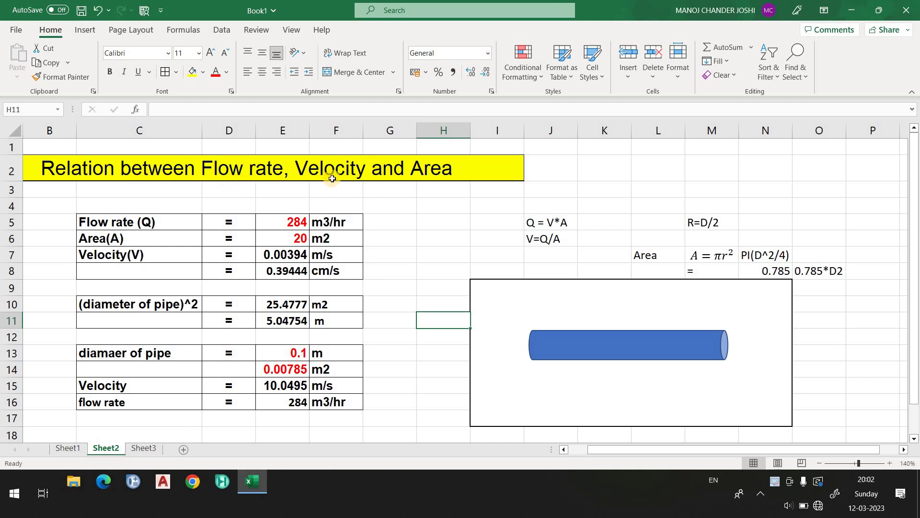
# Point out the Flow rate (Q), Area(A) and Velocity(V) labels
pyautogui.click(420, 187)
pyautogui.click(412, 226)
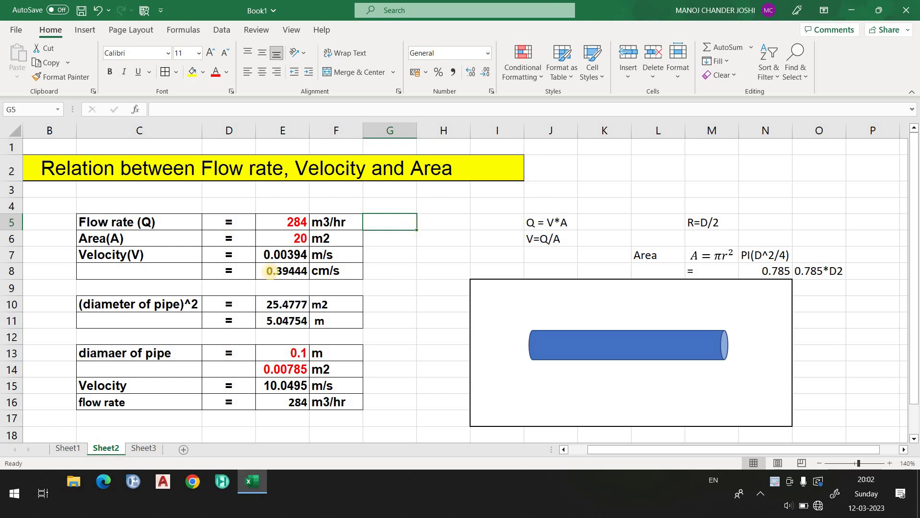
pyautogui.click(133, 223)
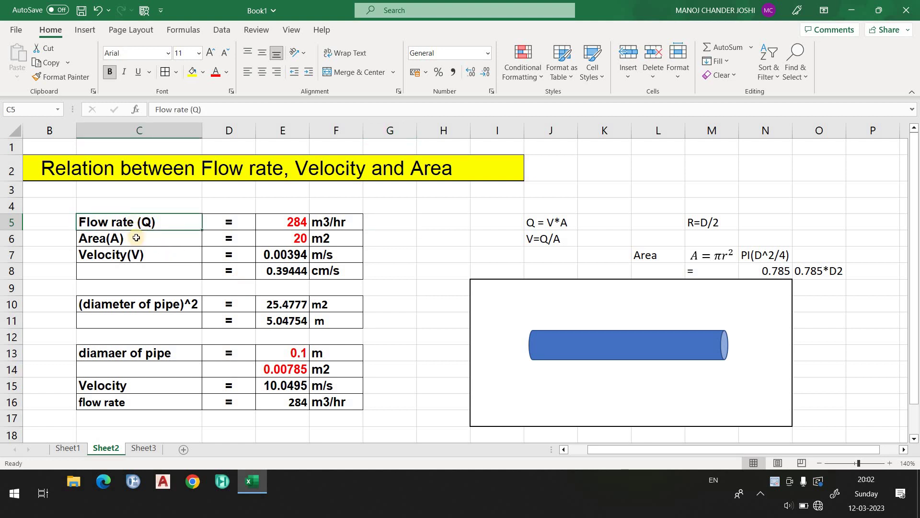
pyautogui.click(135, 238)
pyautogui.click(139, 256)
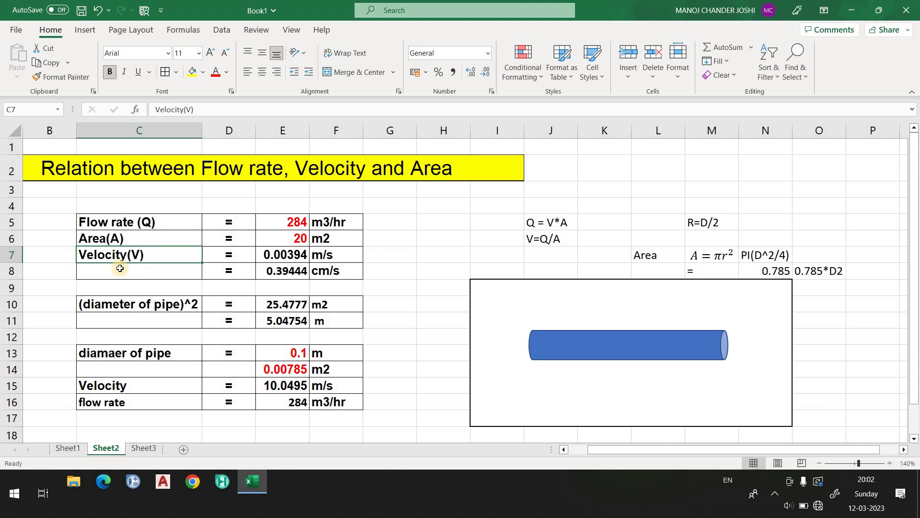
# Review input table C5:F8: flow rate 284, area 20, velocity formula in E7
pyautogui.moveTo(100, 220); pyautogui.dragTo(355, 273)
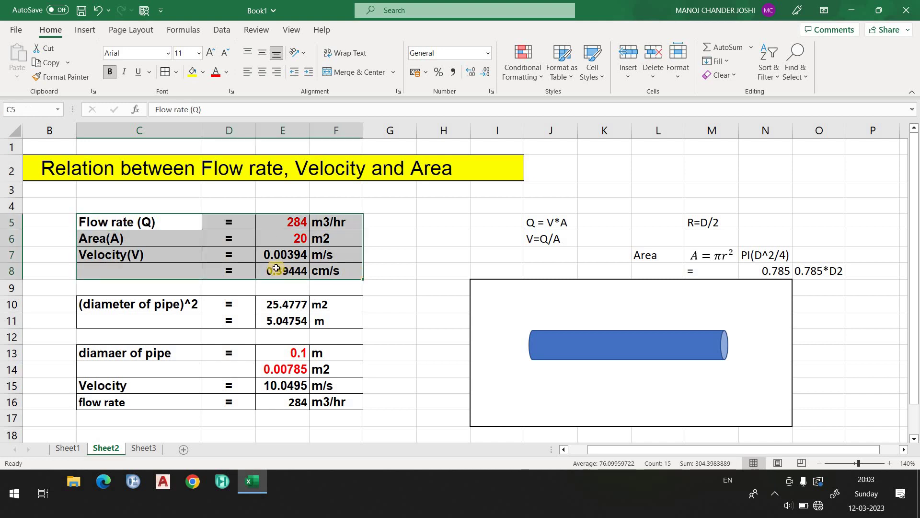
pyautogui.click(181, 253)
pyautogui.click(273, 223)
pyautogui.click(278, 238)
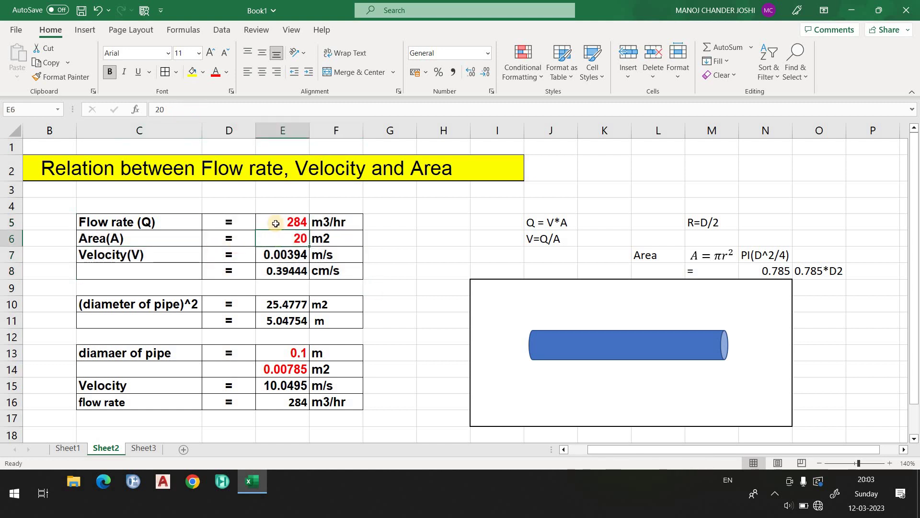
pyautogui.click(276, 223)
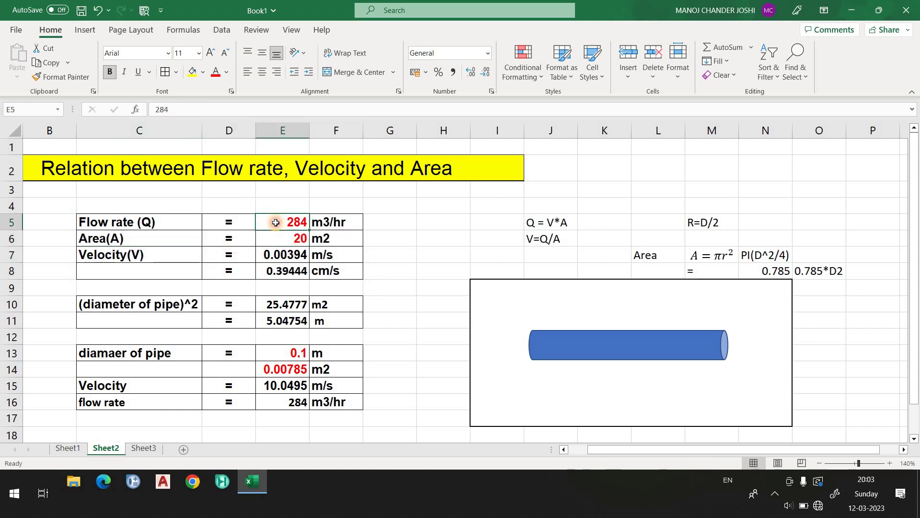
pyautogui.click(282, 256)
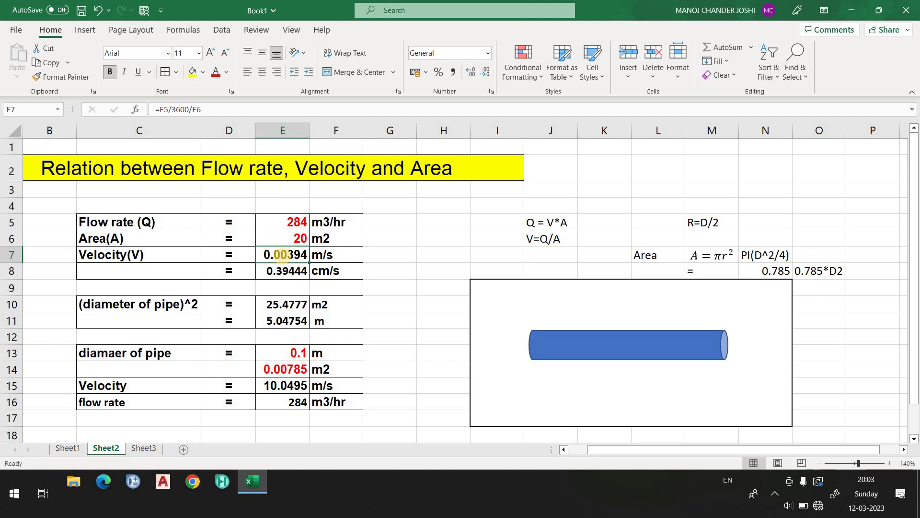
# Review the pipe drawing, the R=D/2 note in M5 and =3.14/4 in N8
pyautogui.click(514, 314)
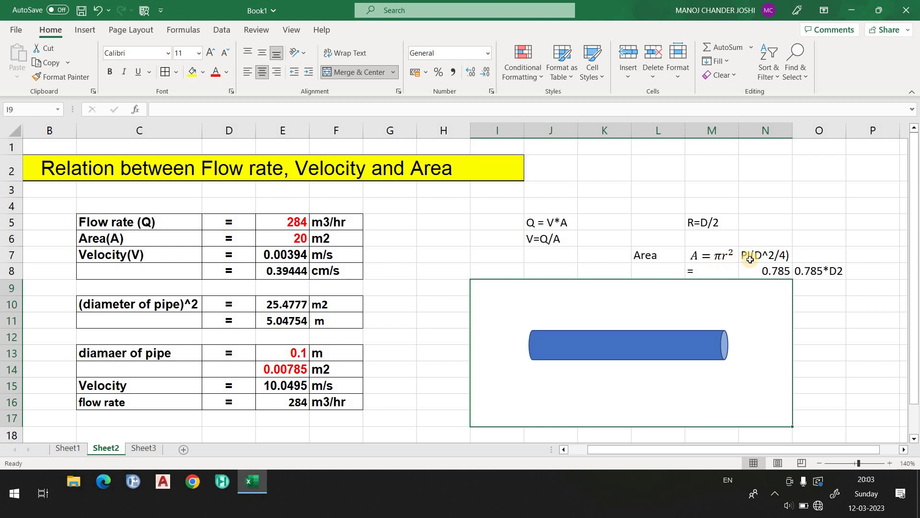
pyautogui.click(699, 229)
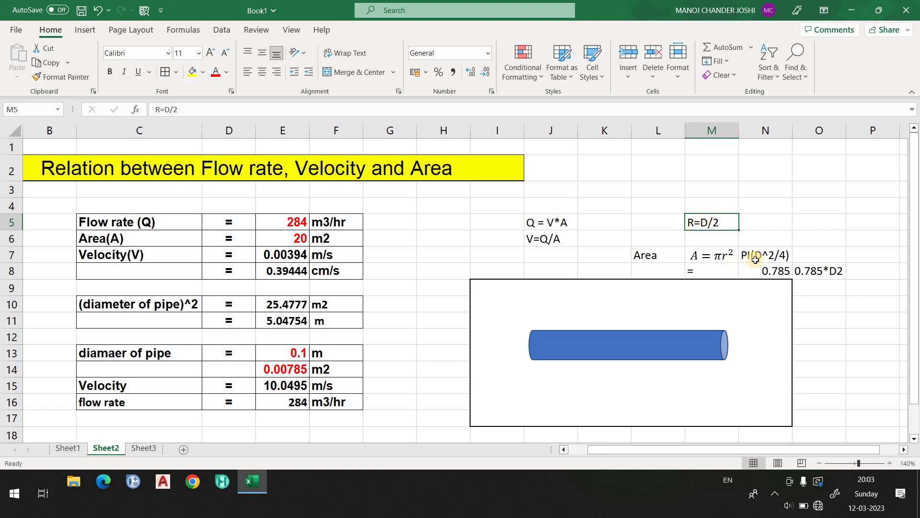
pyautogui.press('Right')
pyautogui.press('Right')
pyautogui.press('Down')
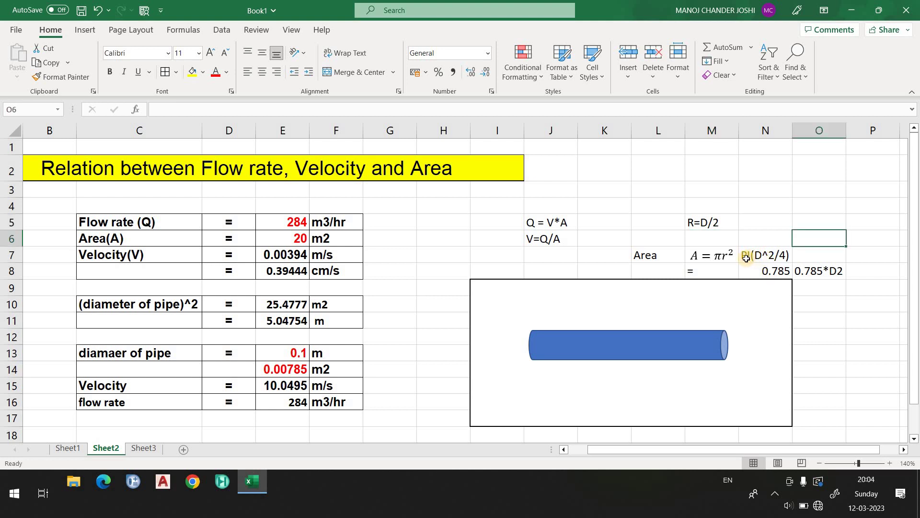
pyautogui.click(758, 273)
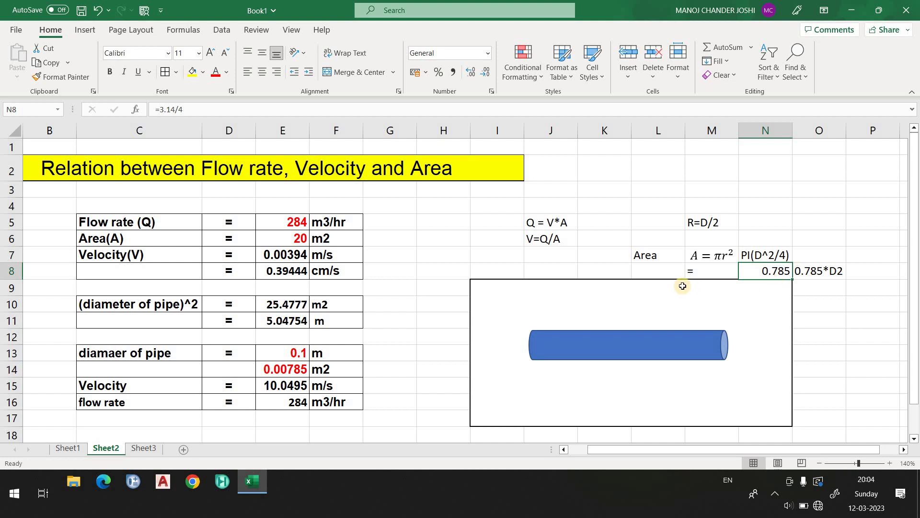
pyautogui.click(849, 233)
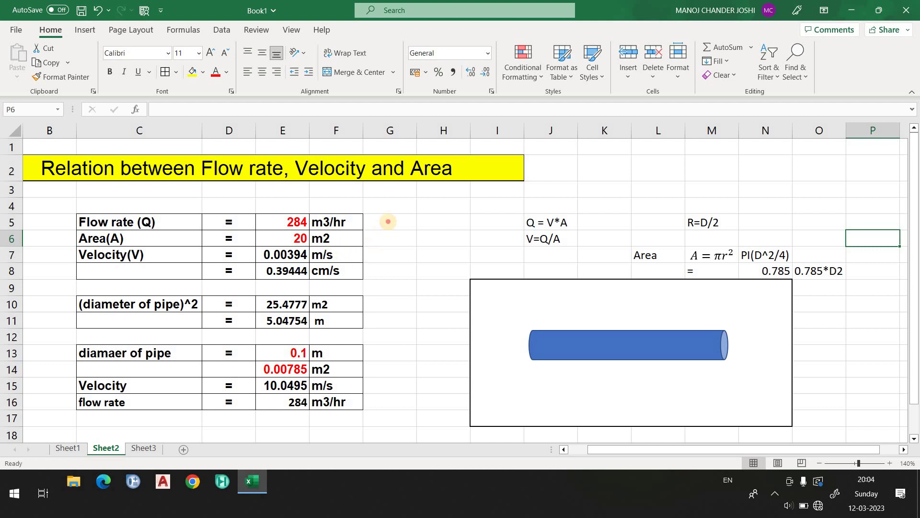
# Revisit the flow rate 284, area 20 and the E7 velocity formula
pyautogui.moveTo(389, 222); pyautogui.dragTo(391, 259)
pyautogui.click(391, 273)
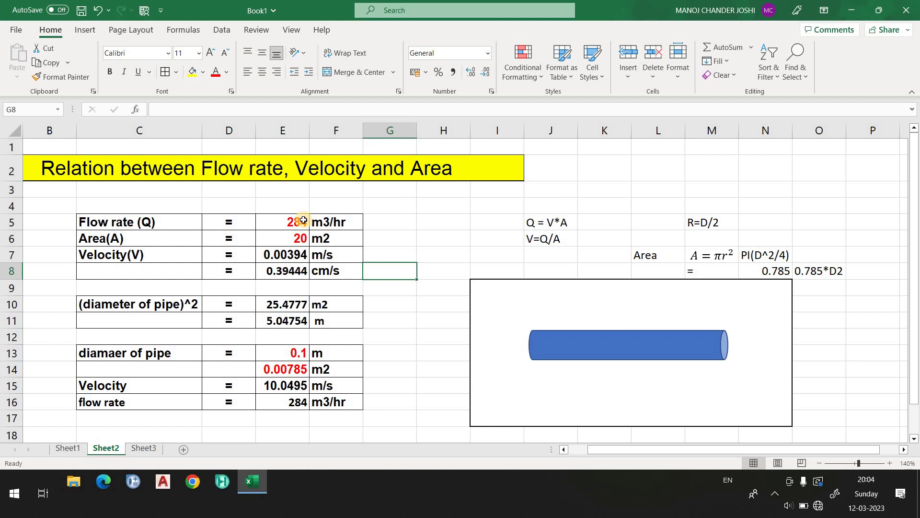
pyautogui.click(303, 222)
pyautogui.click(299, 236)
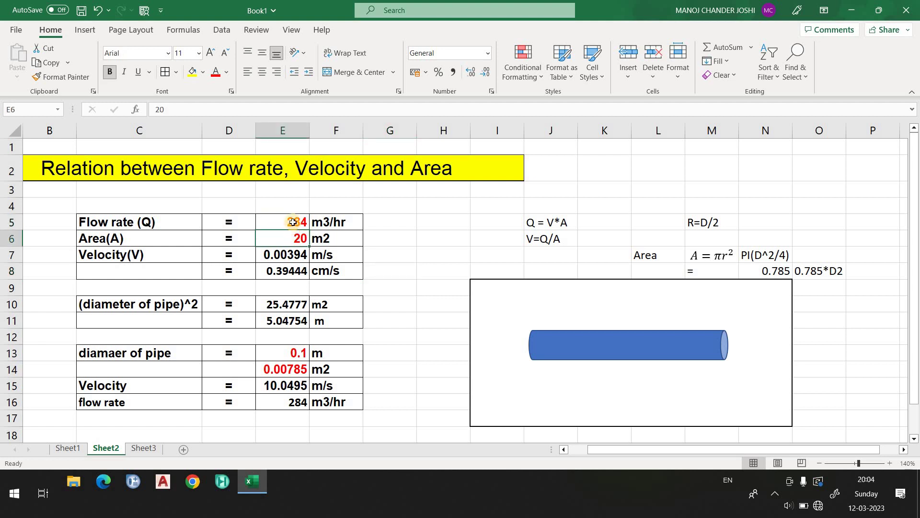
pyautogui.click(293, 222)
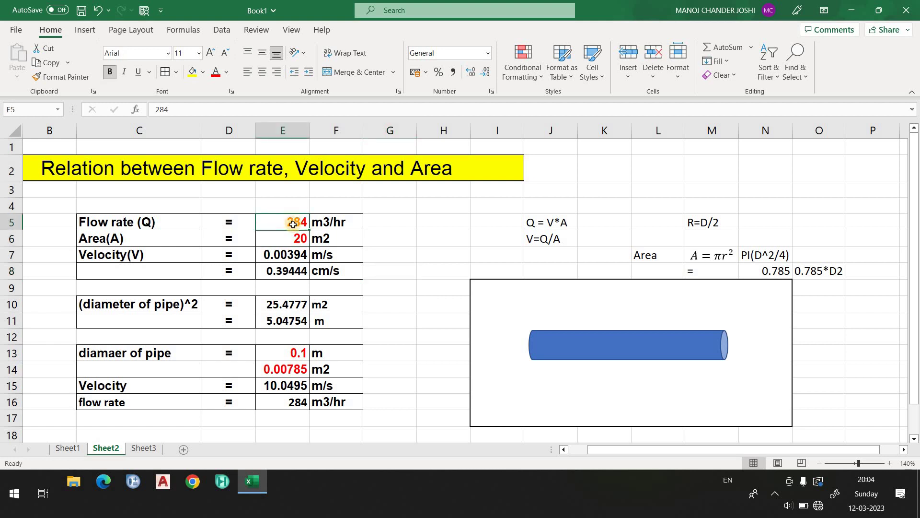
pyautogui.click(286, 238)
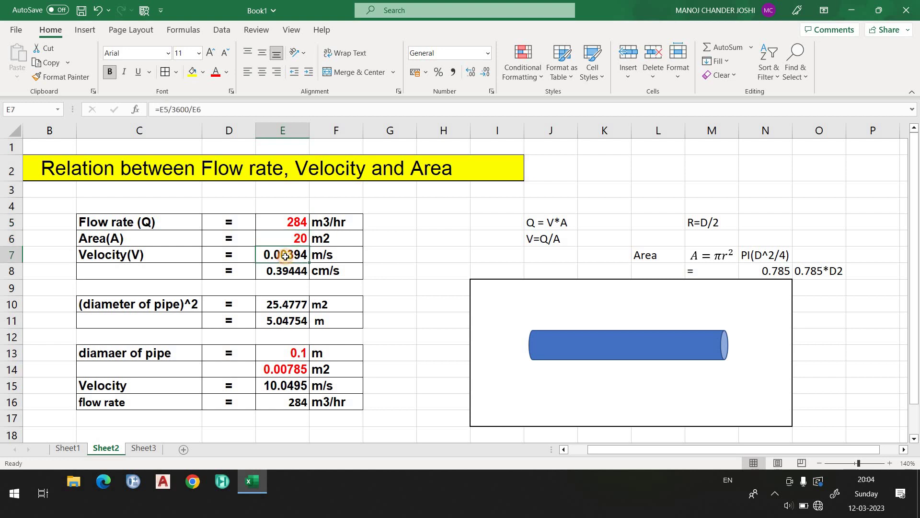
pyautogui.click(286, 258)
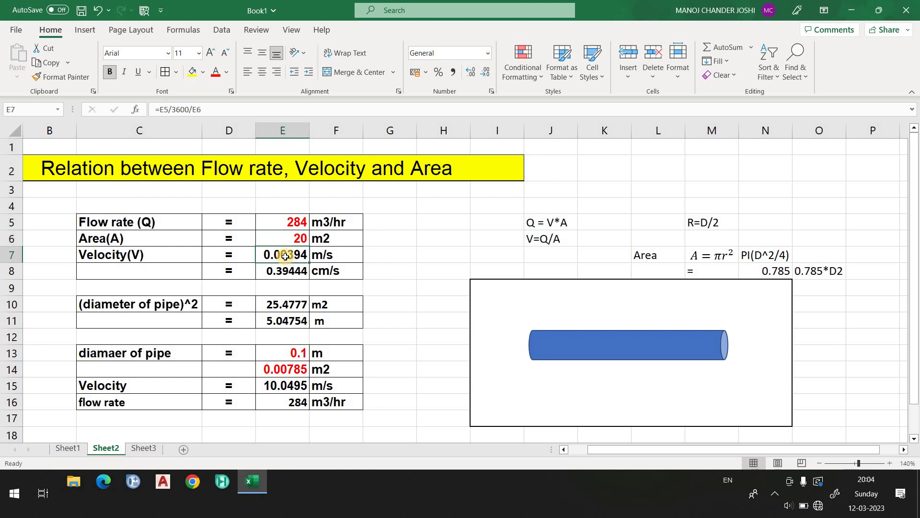
# Point out the Q, V and A labels with the m3/hr and m2 units
pyautogui.click(128, 222)
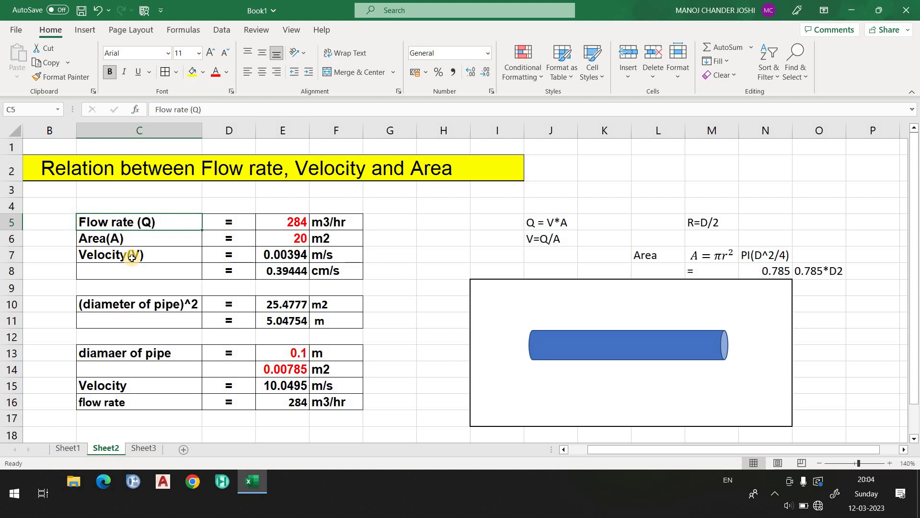
pyautogui.click(132, 258)
pyautogui.click(147, 241)
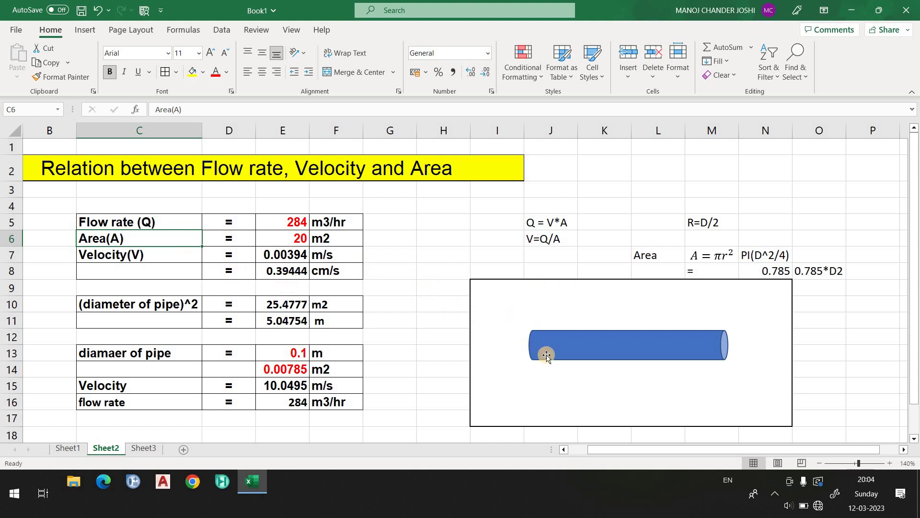
pyautogui.click(422, 256)
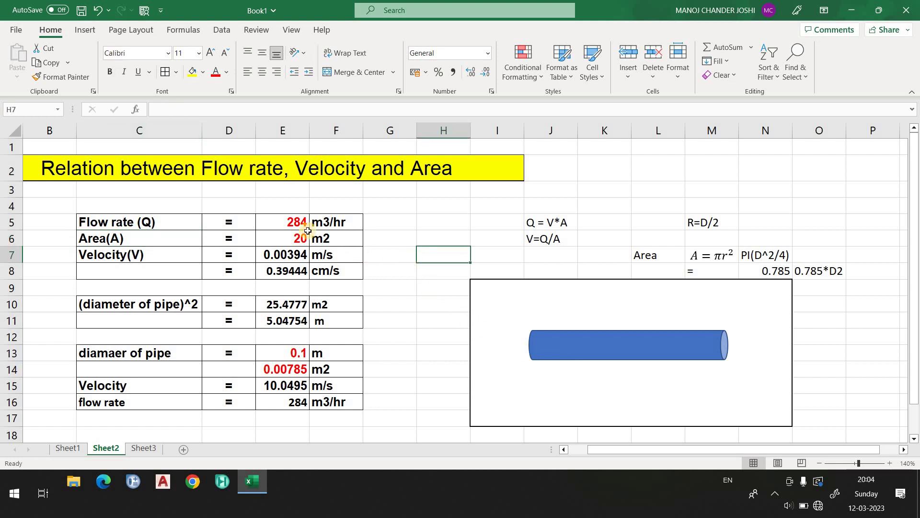
pyautogui.click(292, 226)
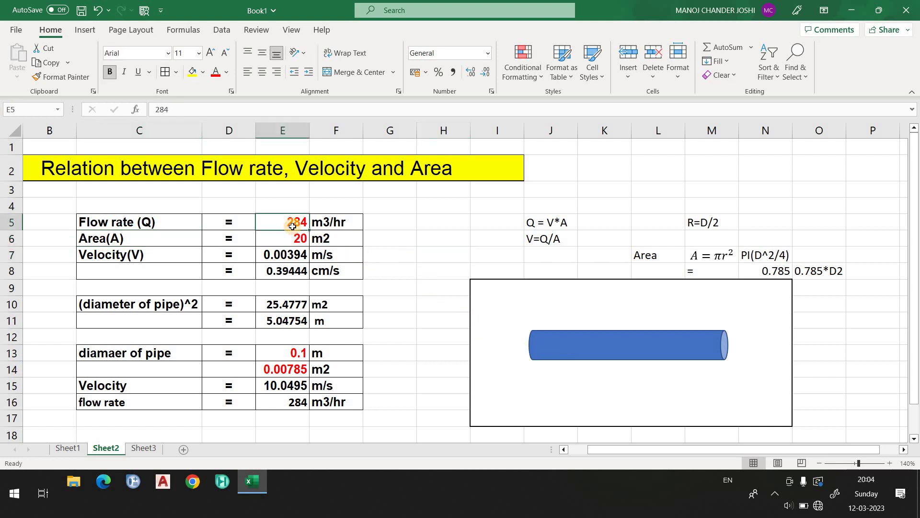
pyautogui.click(339, 227)
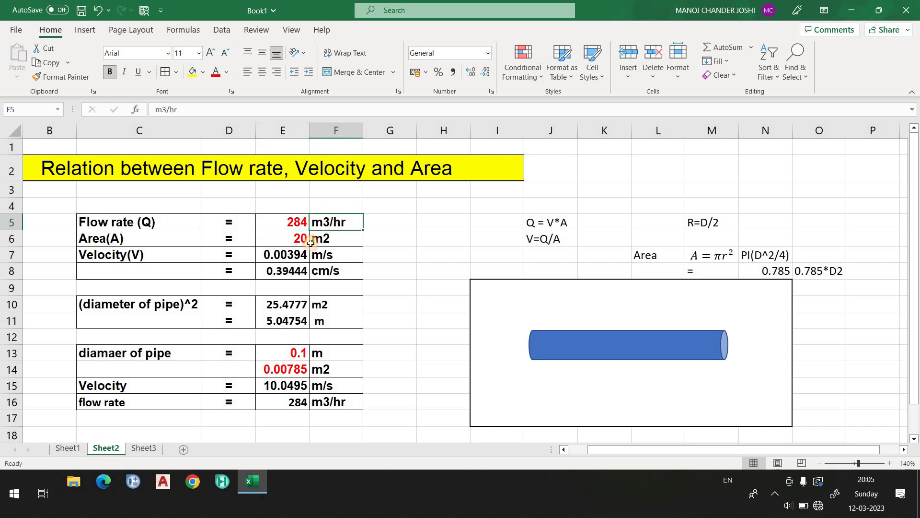
pyautogui.click(290, 242)
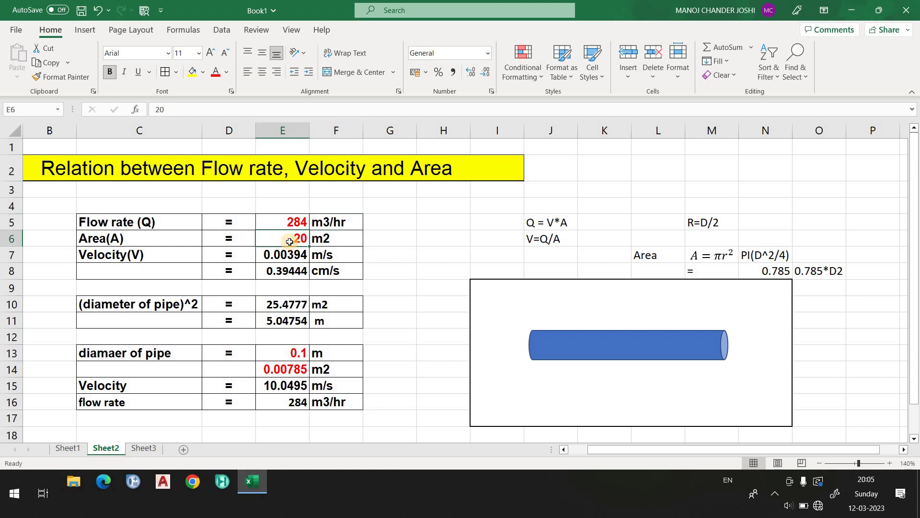
pyautogui.click(332, 241)
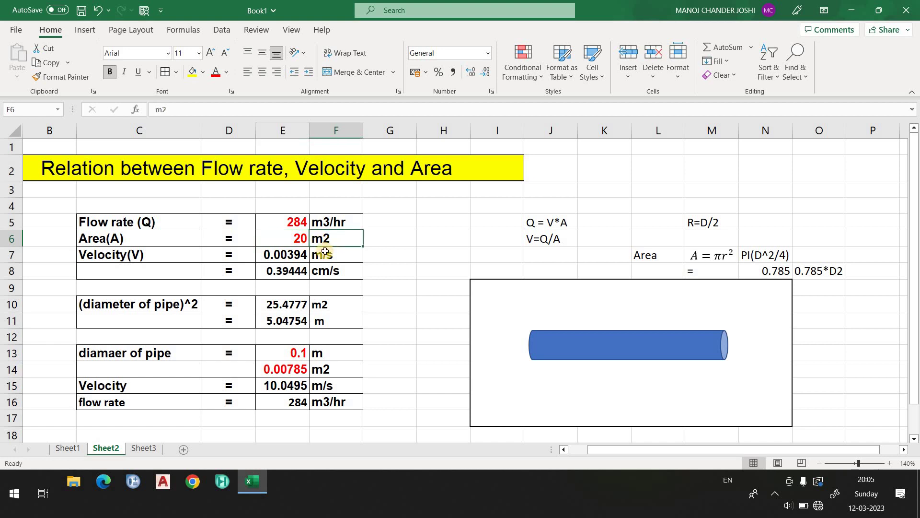
# Show the V=Q/A note in J6, the m/s unit and notes J5:J7
pyautogui.click(530, 238)
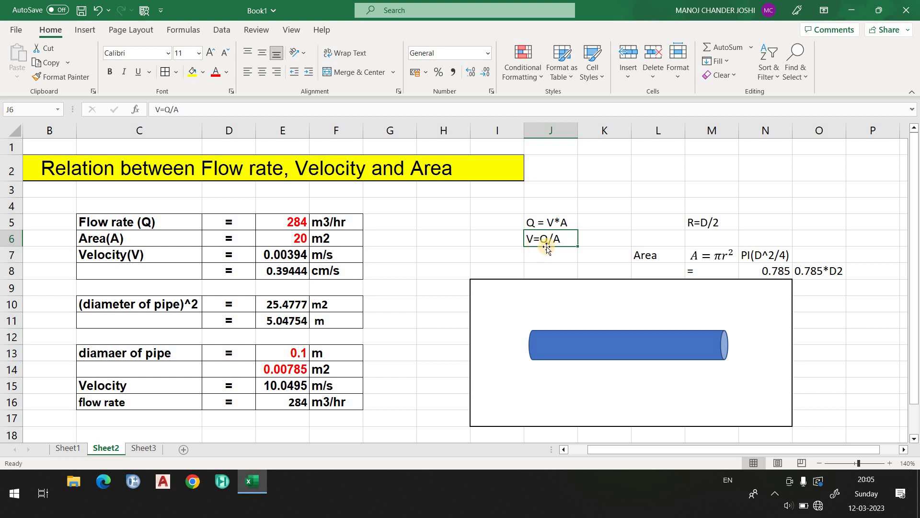
pyautogui.click(512, 262)
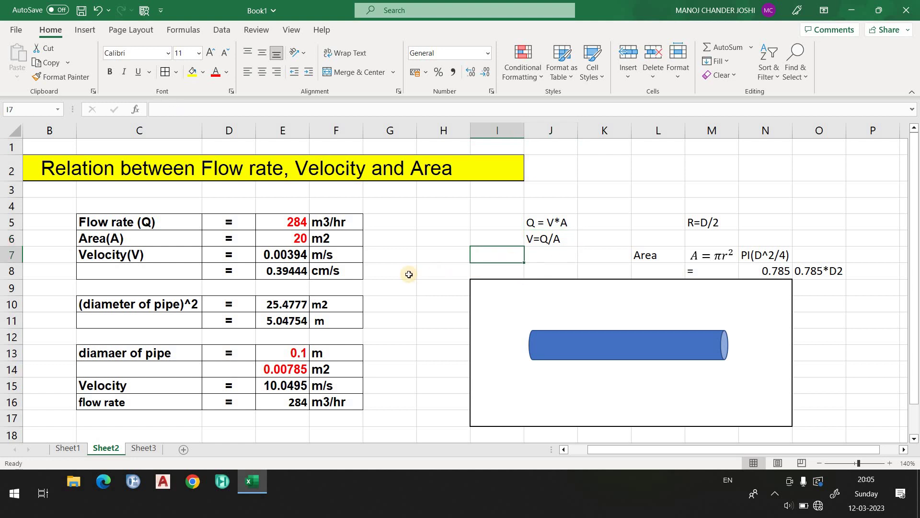
pyautogui.click(346, 257)
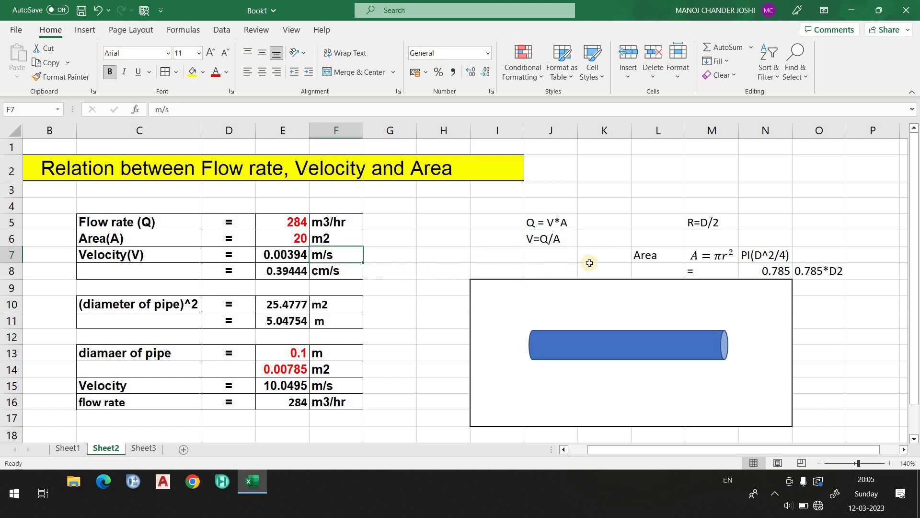
pyautogui.moveTo(551, 222); pyautogui.dragTo(573, 254)
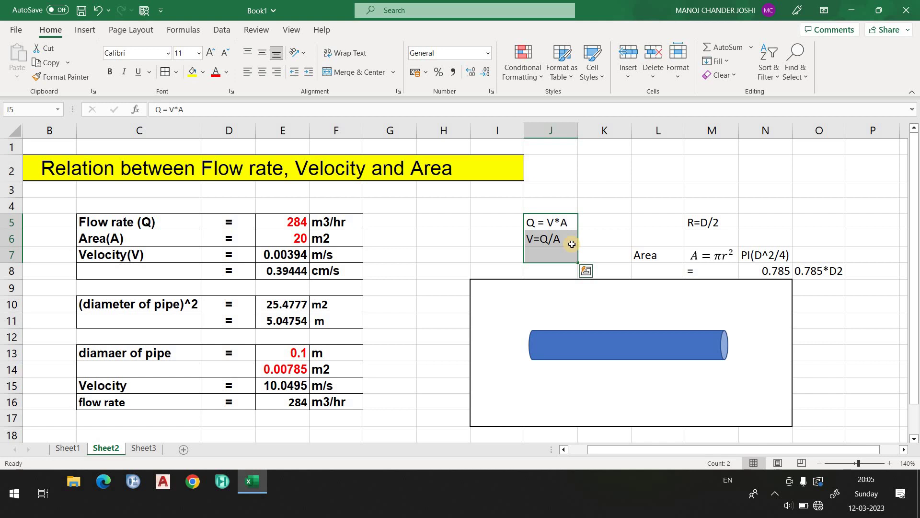
# Examine the E7 velocity formula unchanged and the cm/s conversion formula in E8
pyautogui.click(267, 256)
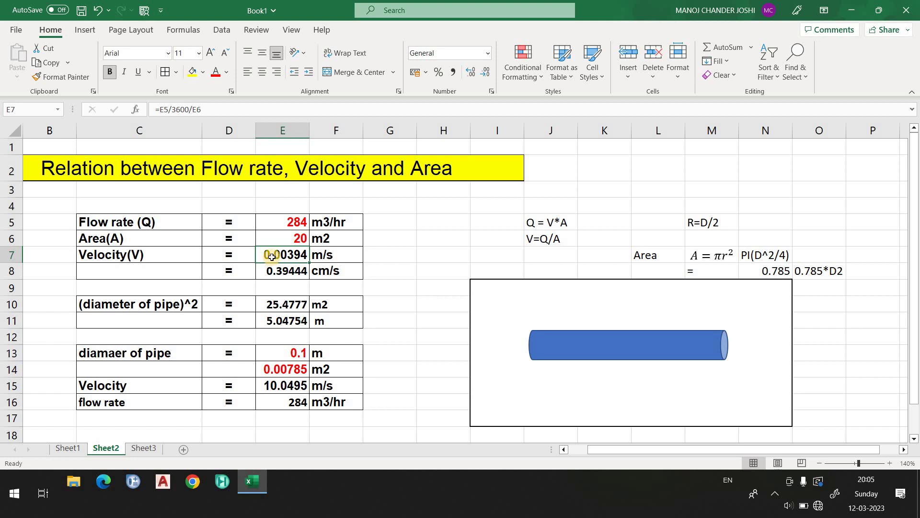
pyautogui.doubleClick(272, 257)
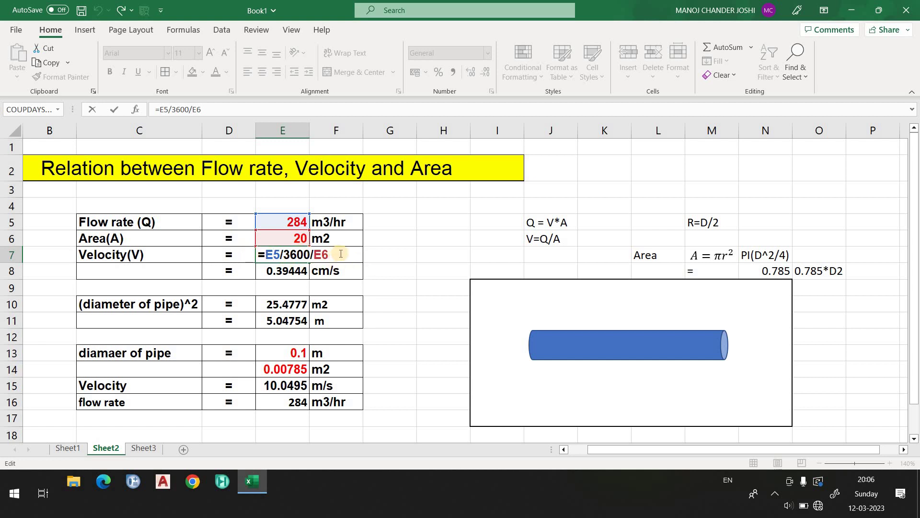
pyautogui.click(389, 255)
pyautogui.click(293, 261)
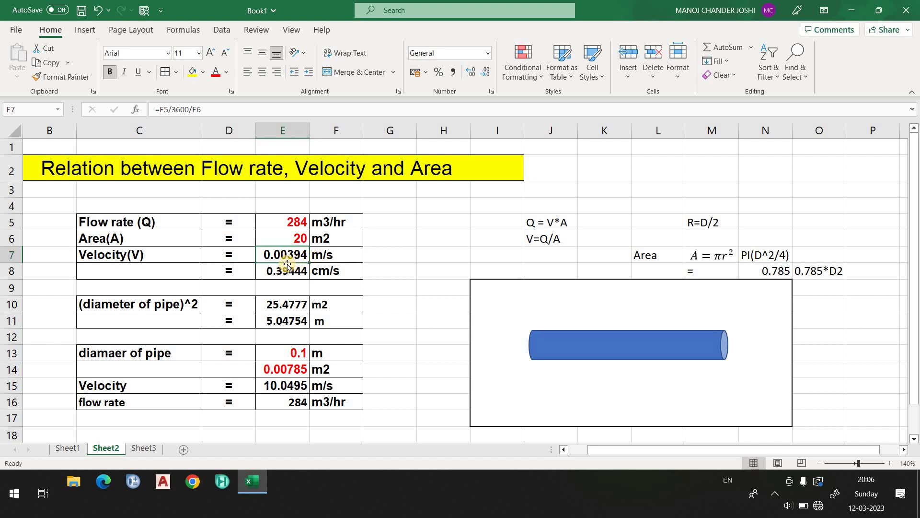
pyautogui.click(286, 271)
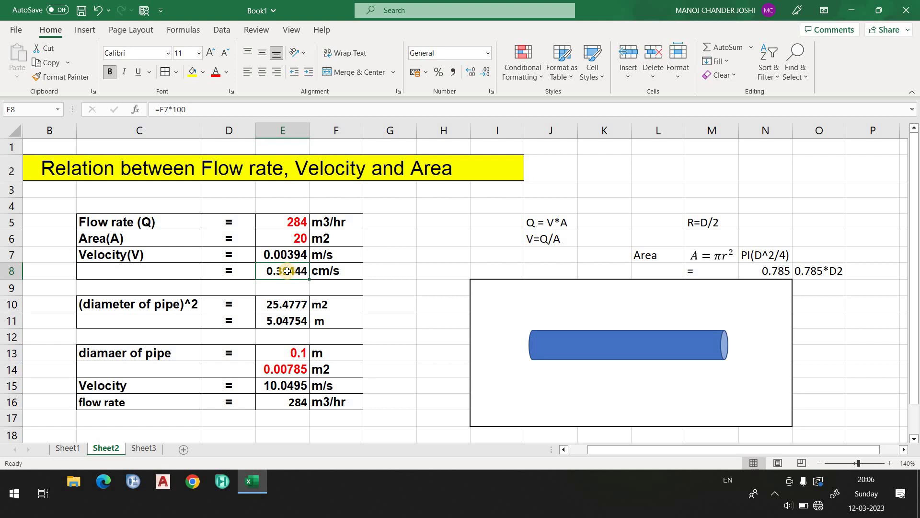
pyautogui.moveTo(93, 222); pyautogui.dragTo(305, 267)
pyautogui.click(305, 267)
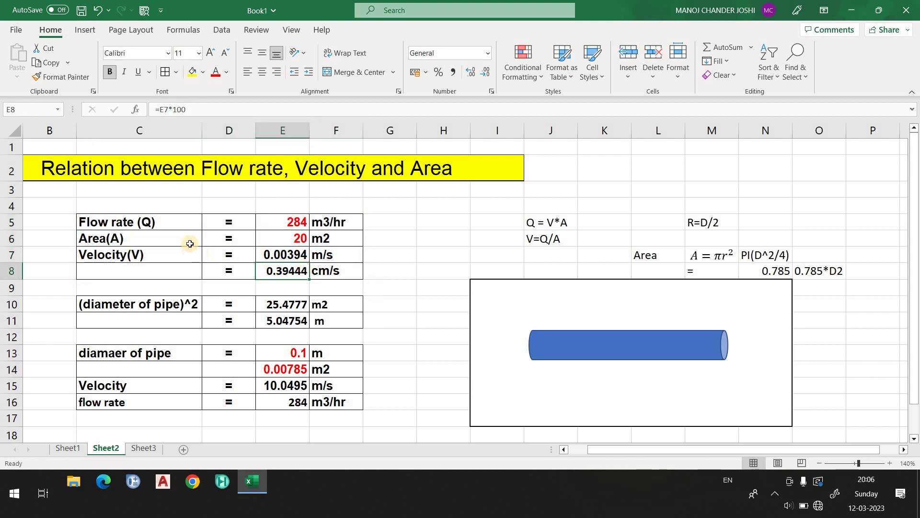
# Test flow rate 200 and area 30 on velocity, then undo back to 284 and 20
pyautogui.click(289, 227)
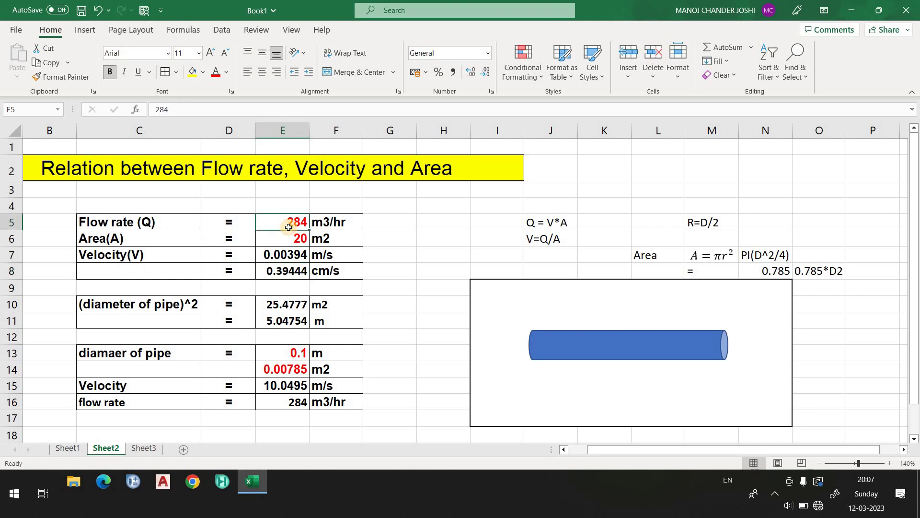
pyautogui.write('200')
pyautogui.press('Return')
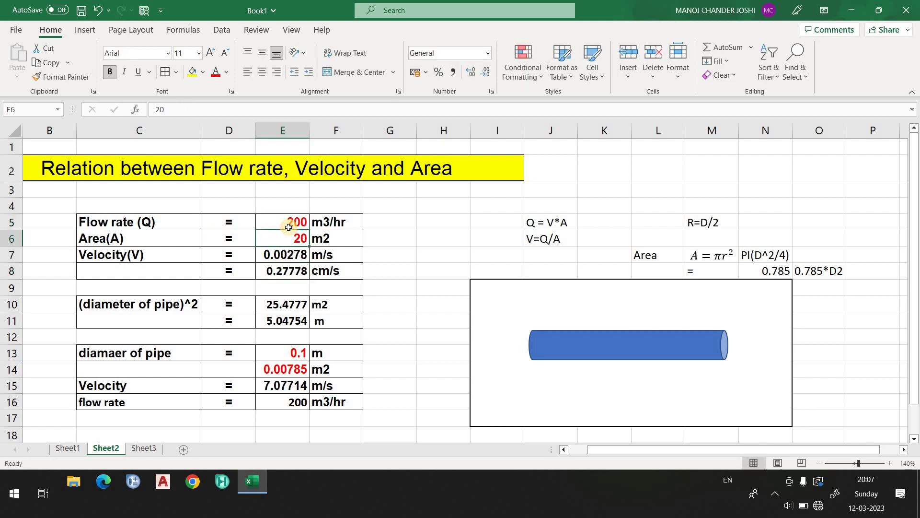
pyautogui.write('30')
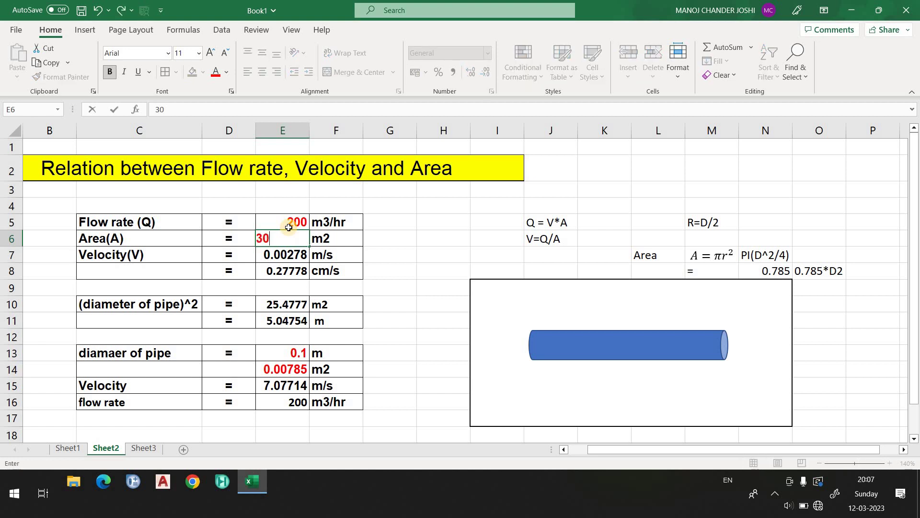
pyautogui.press('Return')
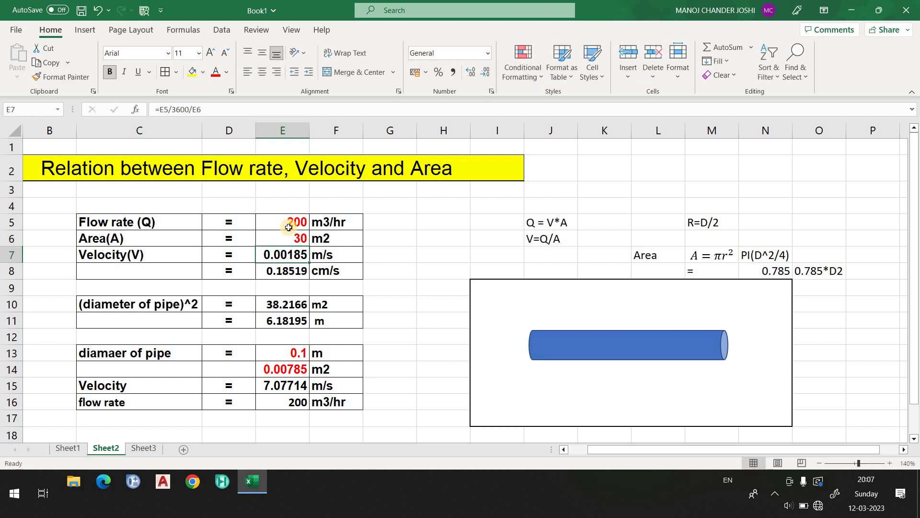
pyautogui.click(282, 270)
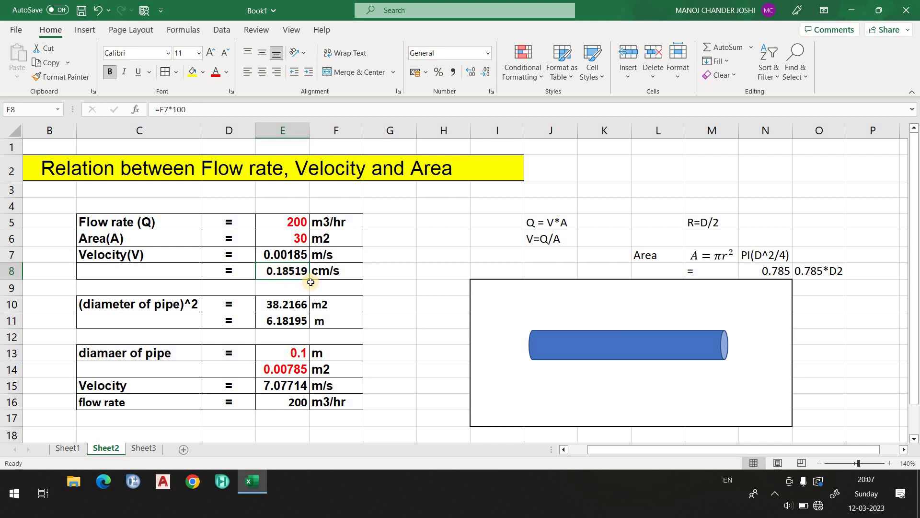
pyautogui.hotkey('ctrl', 'z')
pyautogui.hotkey('ctrl', 'z')
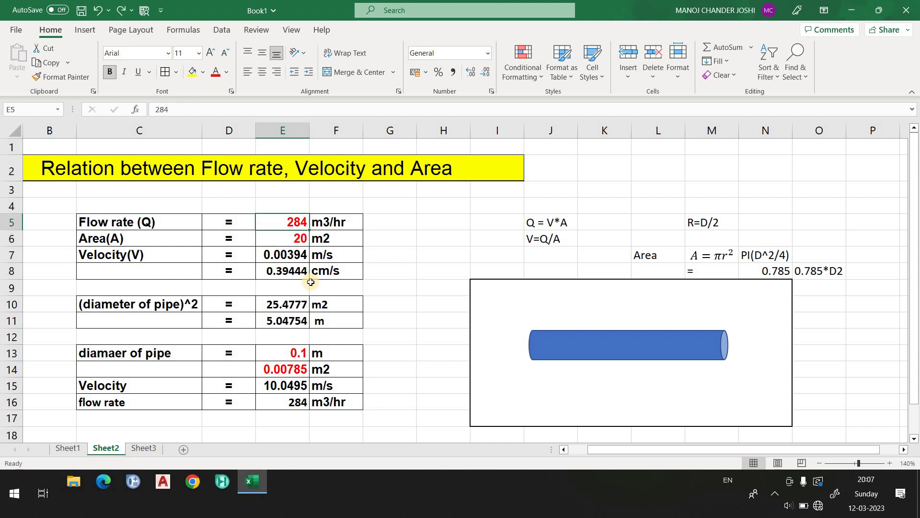
pyautogui.hotkey('ctrl', 'z')
# Inspect the diameter squared formula =E6/N8 and pipe diameter =SQRT(E6/0.785)
pyautogui.click(194, 303)
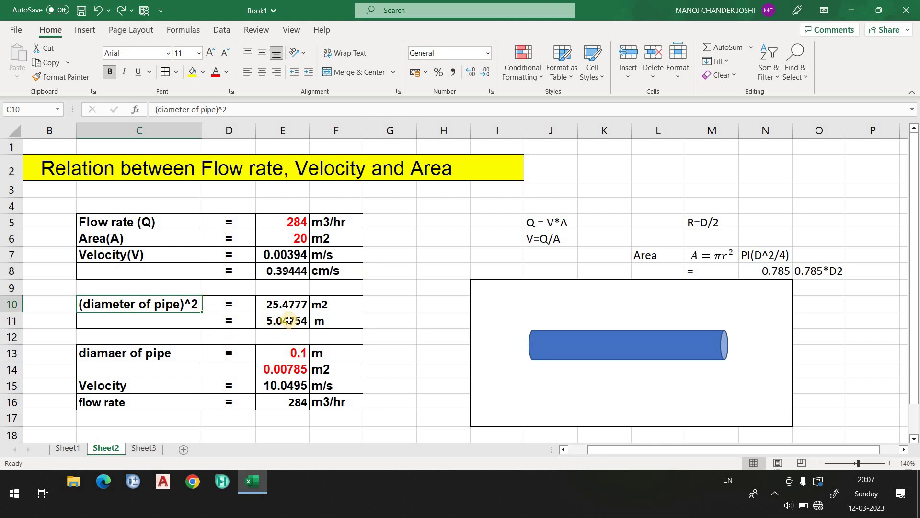
pyautogui.click(295, 305)
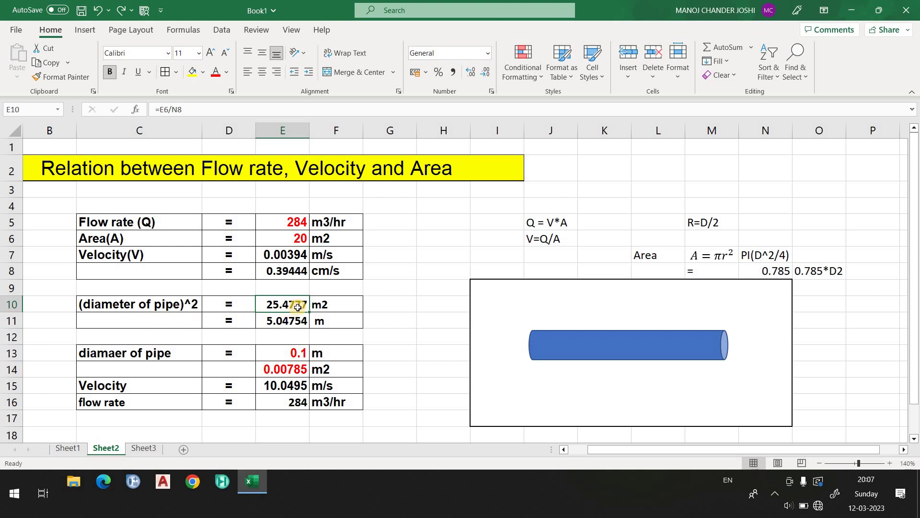
pyautogui.click(285, 242)
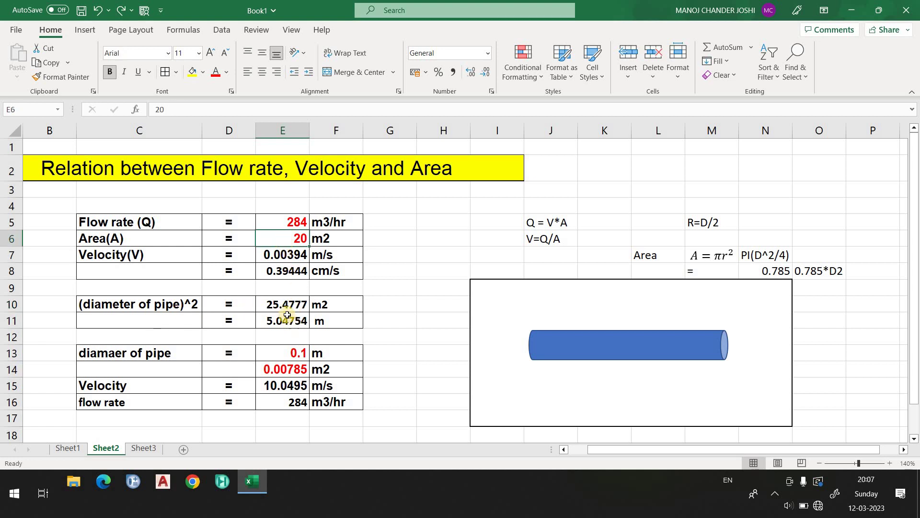
pyautogui.click(287, 304)
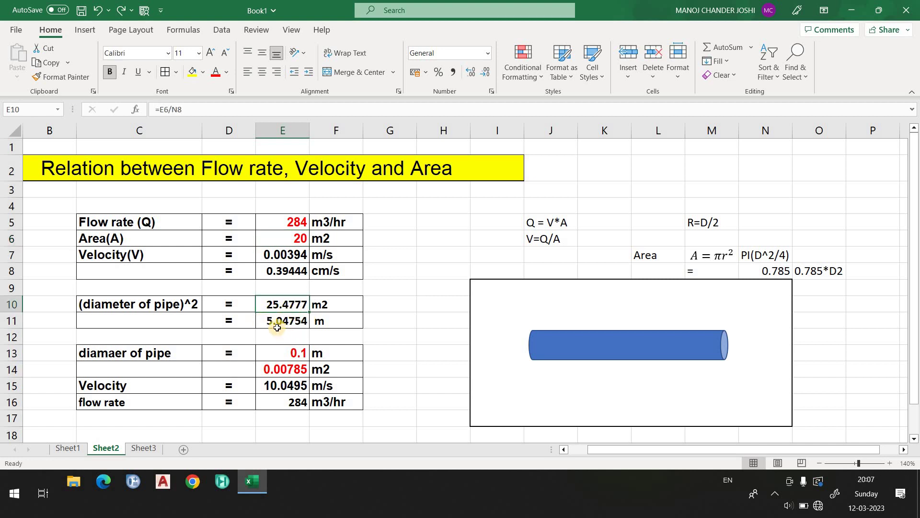
pyautogui.click(283, 320)
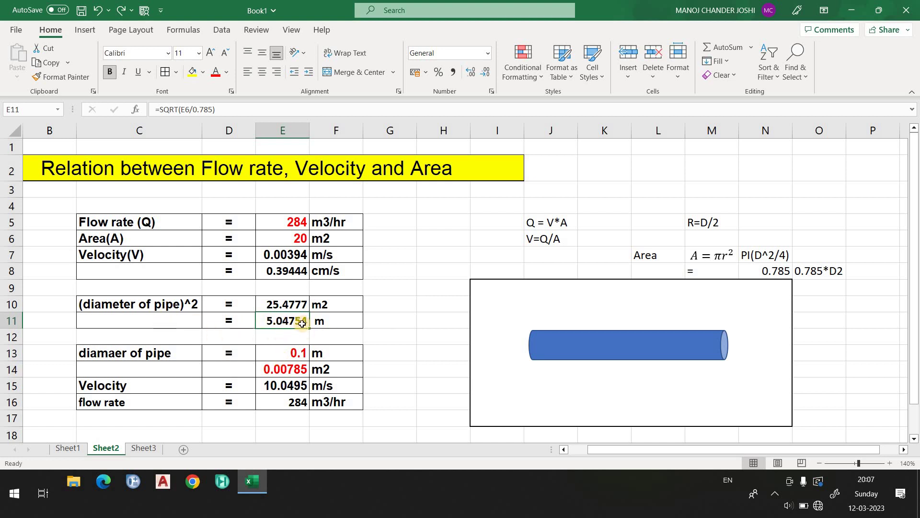
# Inspect the 0.1 m pipe diameter and the area formula in E14
pyautogui.click(144, 355)
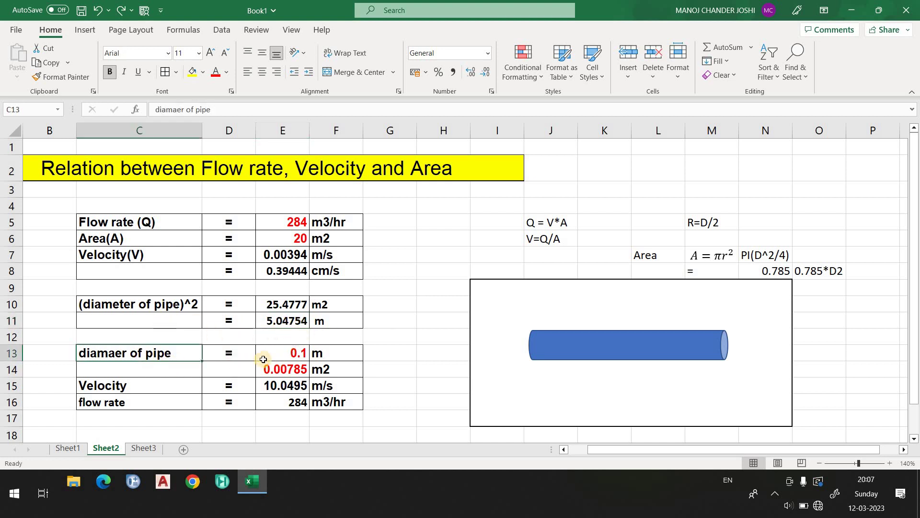
pyautogui.click(289, 357)
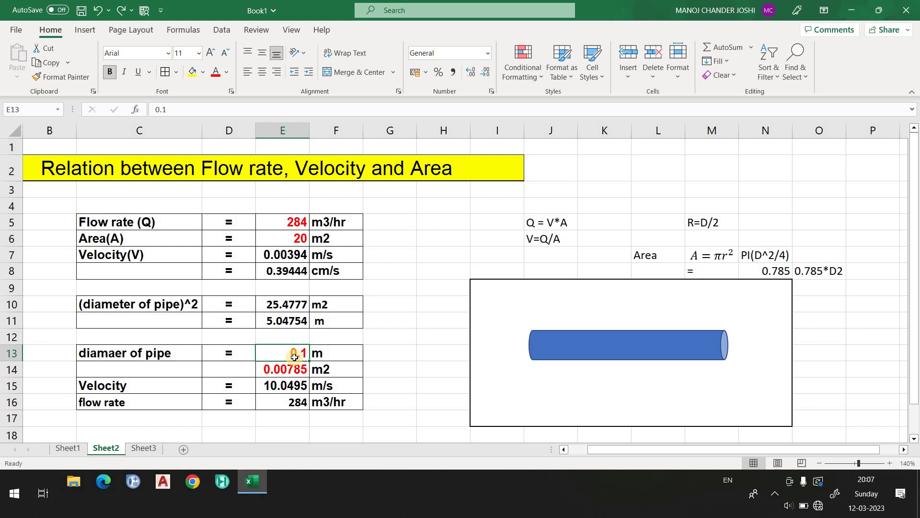
pyautogui.click(276, 369)
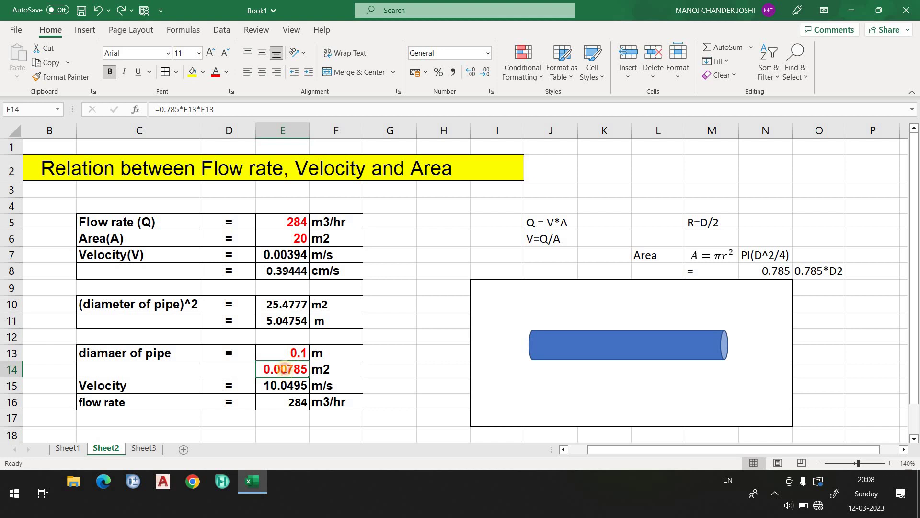
pyautogui.doubleClick(283, 375)
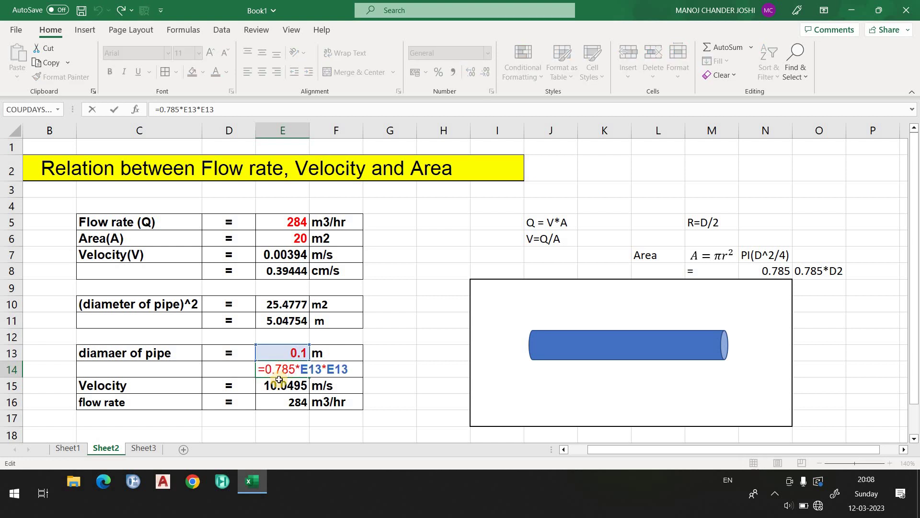
pyautogui.click(428, 339)
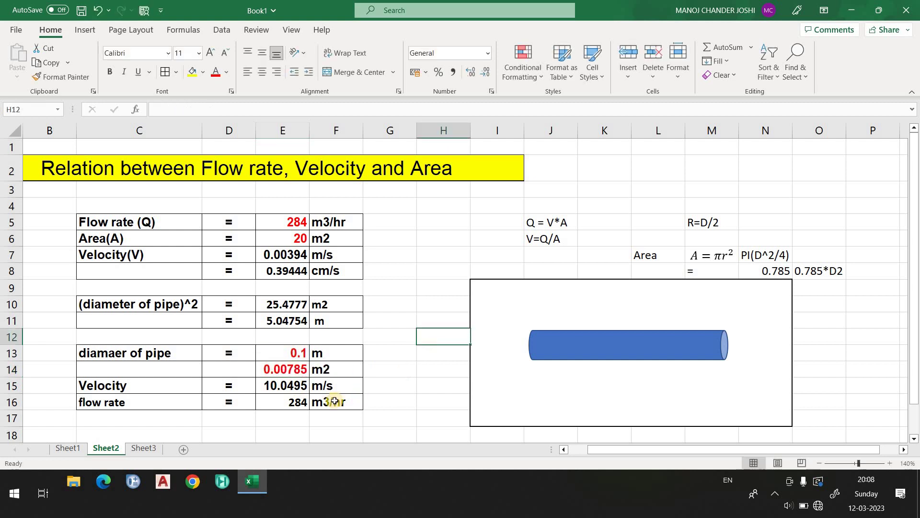
pyautogui.click(276, 387)
pyautogui.click(278, 372)
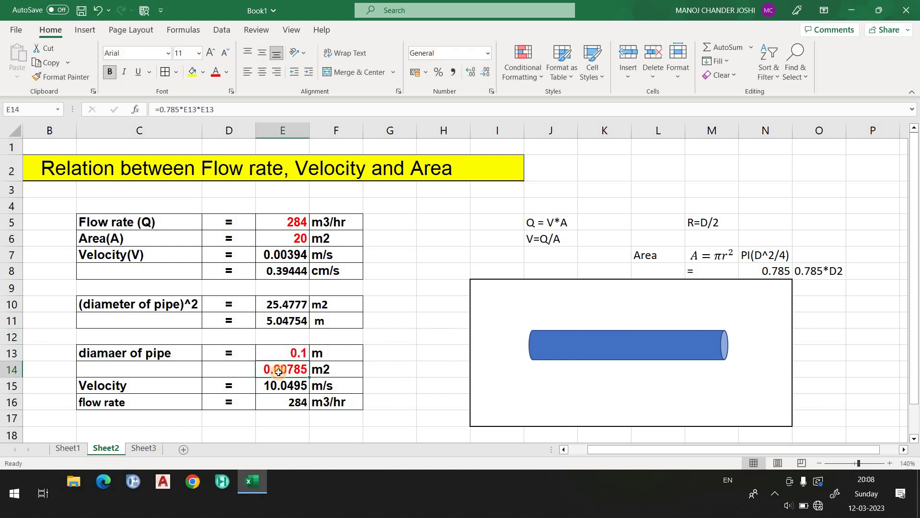
# Type AREA into label cell C14, correcting the mistyped letter
pyautogui.click(145, 373)
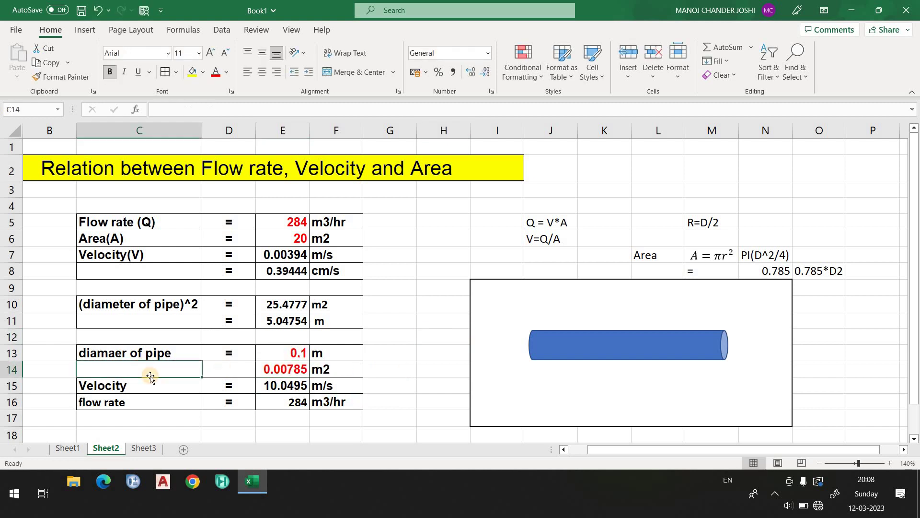
pyautogui.press('Down')
pyautogui.press('Down')
pyautogui.press('Up')
pyautogui.press('Up')
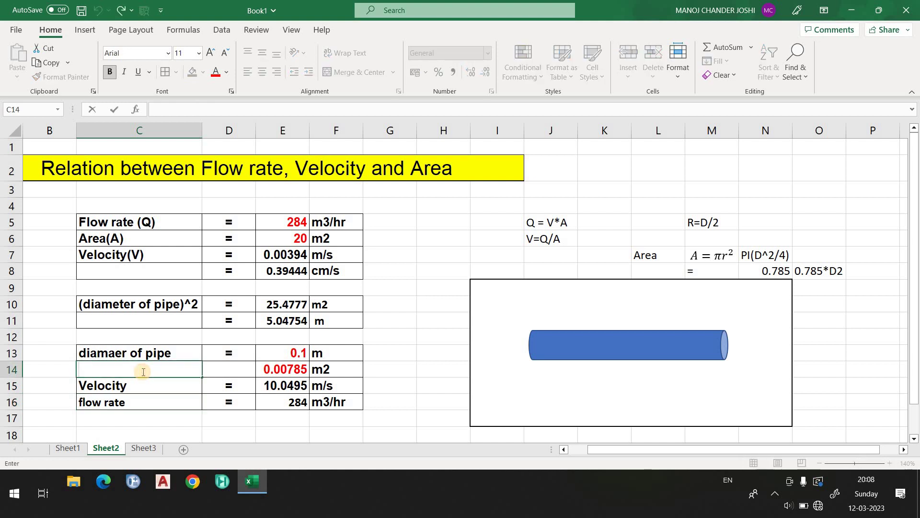
pyautogui.write('ARW')
pyautogui.press('BackSpace')
pyautogui.write('EA')
pyautogui.press('Return')
pyautogui.click(267, 396)
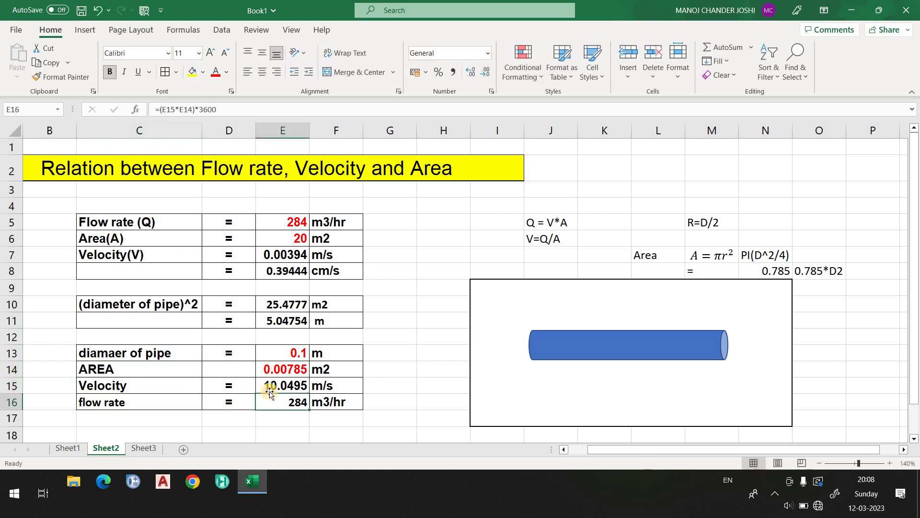
pyautogui.click(273, 387)
pyautogui.doubleClick(272, 386)
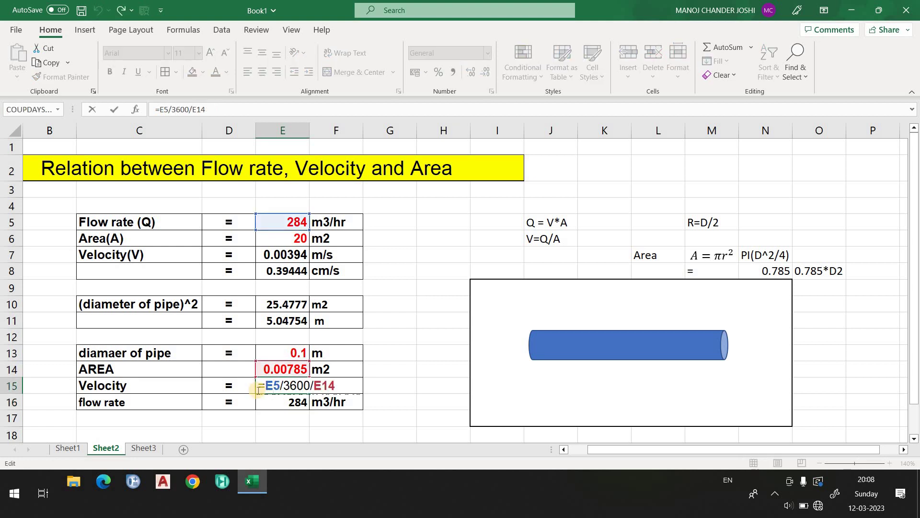
pyautogui.press('Escape')
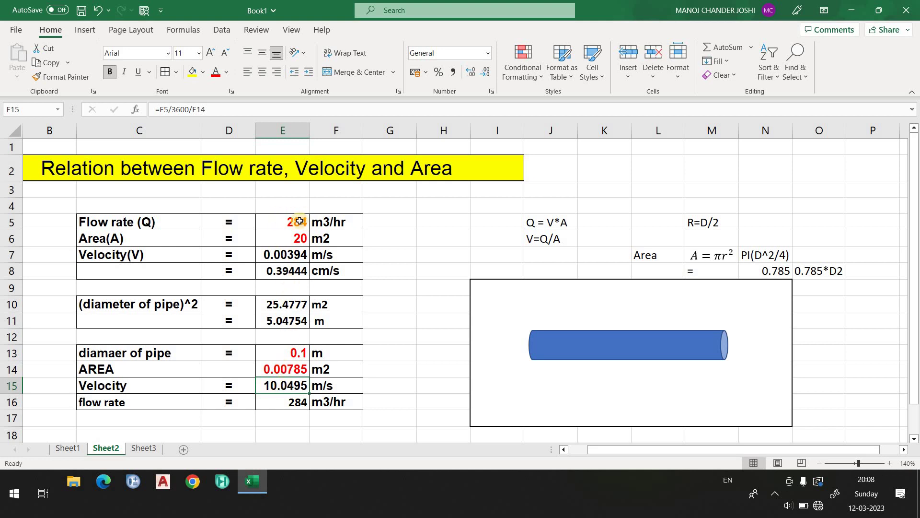
pyautogui.doubleClick(282, 386)
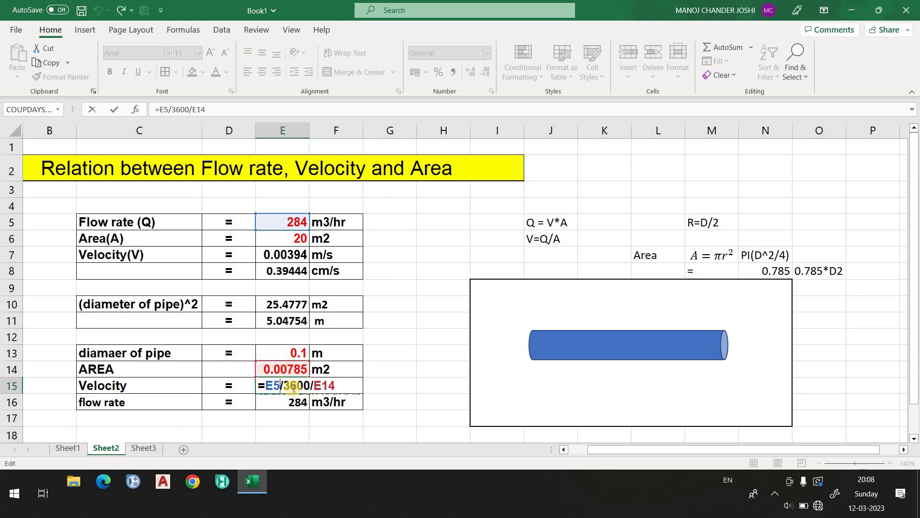
pyautogui.press('Return')
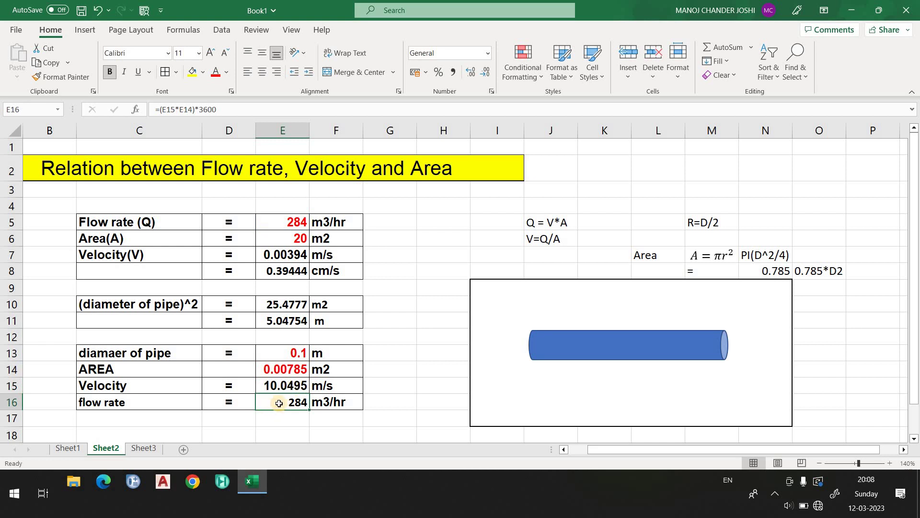
# Display =(E15*E14)*3600 in E16, cancelling the accidental J5 click with Esc
pyautogui.click(293, 402)
pyautogui.doubleClick(294, 403)
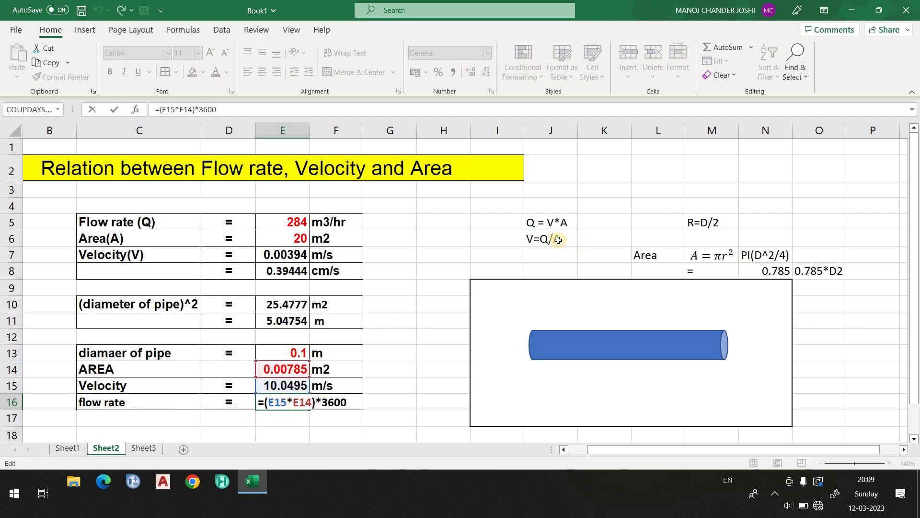
pyautogui.click(559, 222)
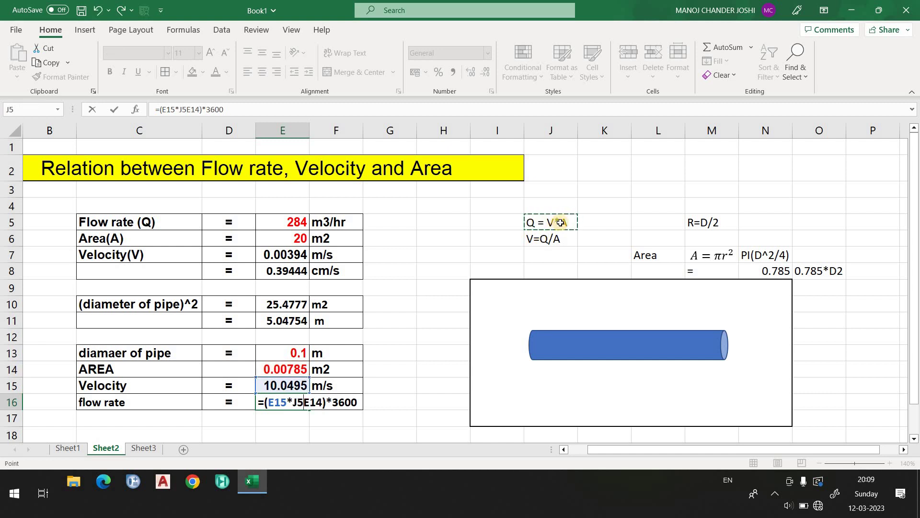
pyautogui.press('Escape')
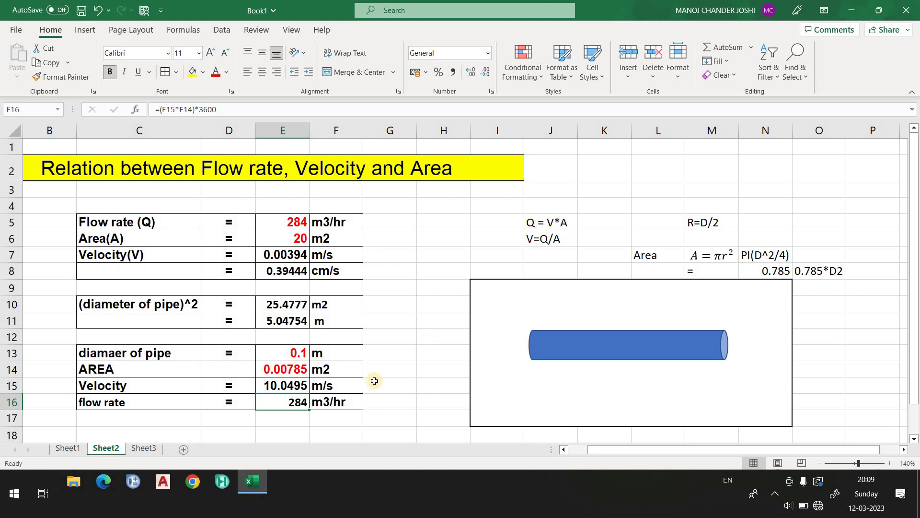
pyautogui.doubleClick(278, 404)
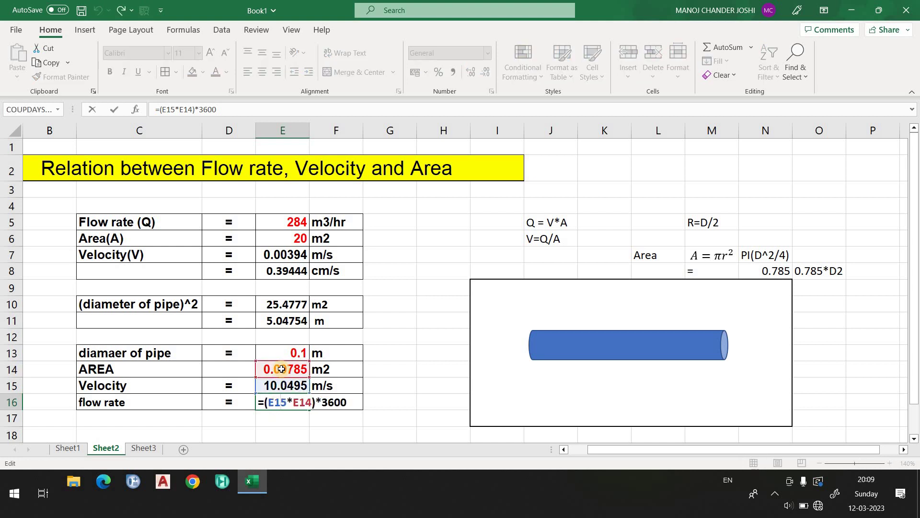